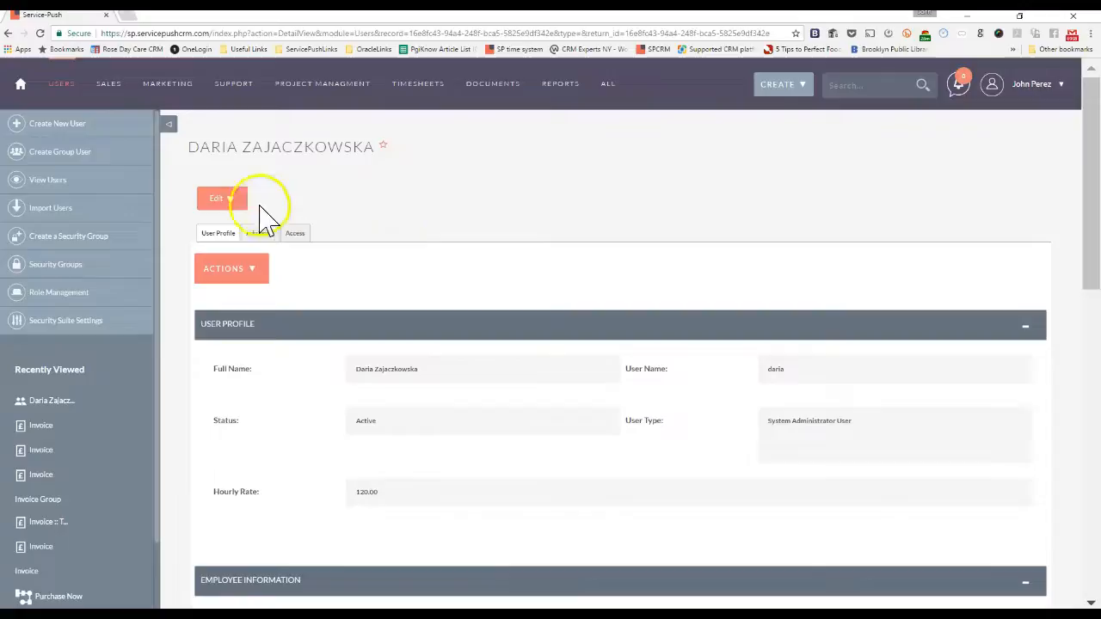
# Open the employee's record from User Management for editing and save it with an hourly rate of 120.00.
pyautogui.moveTo(1019, 112)
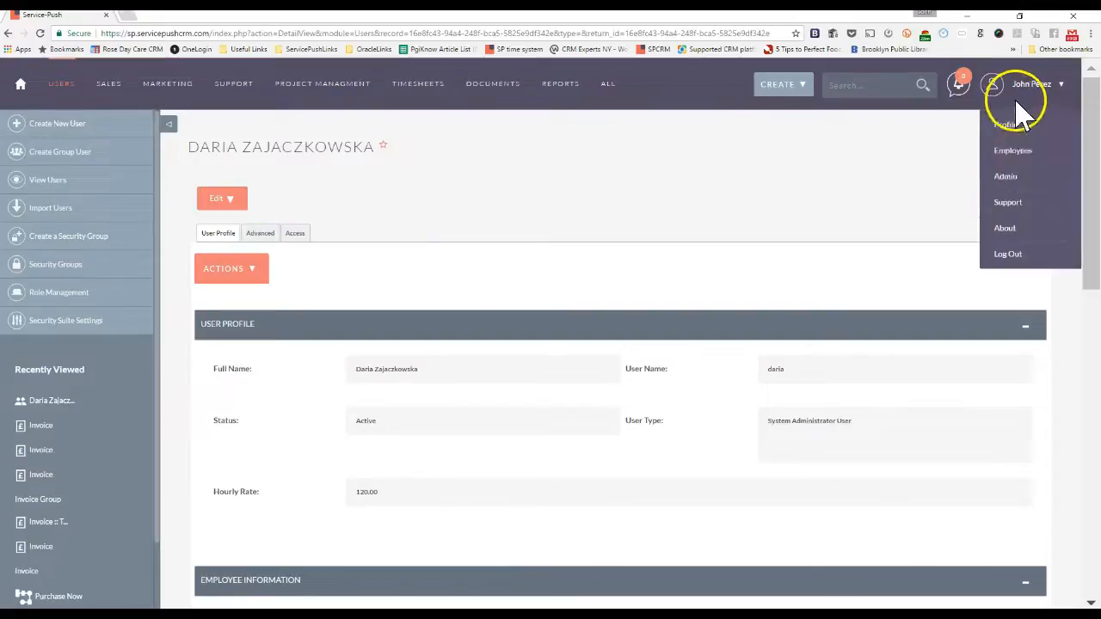
pyautogui.click(1006, 176)
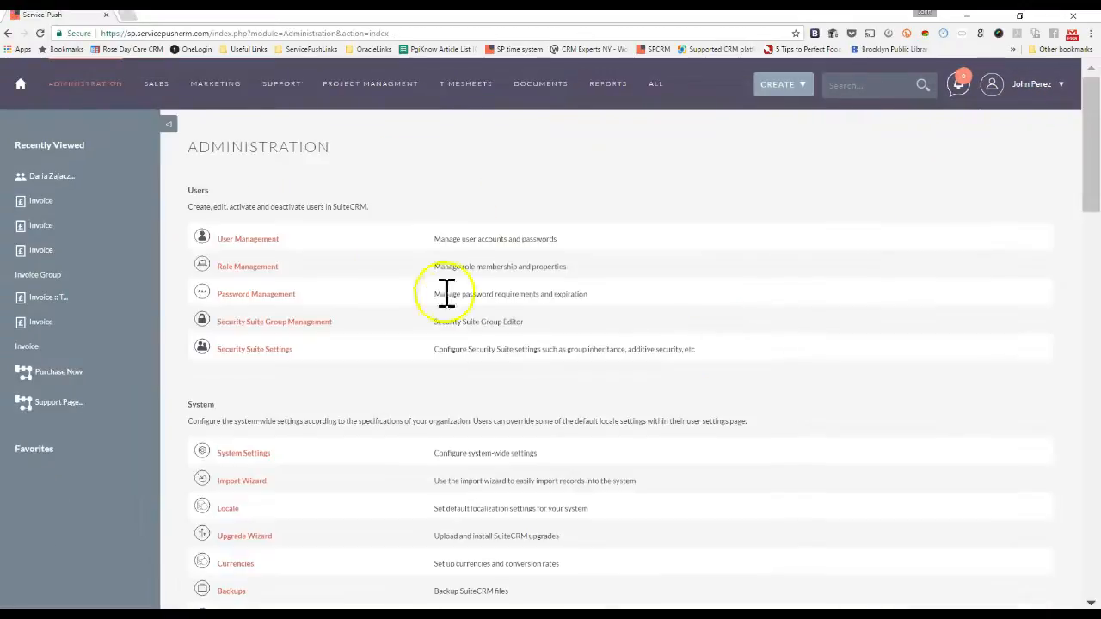
pyautogui.click(255, 241)
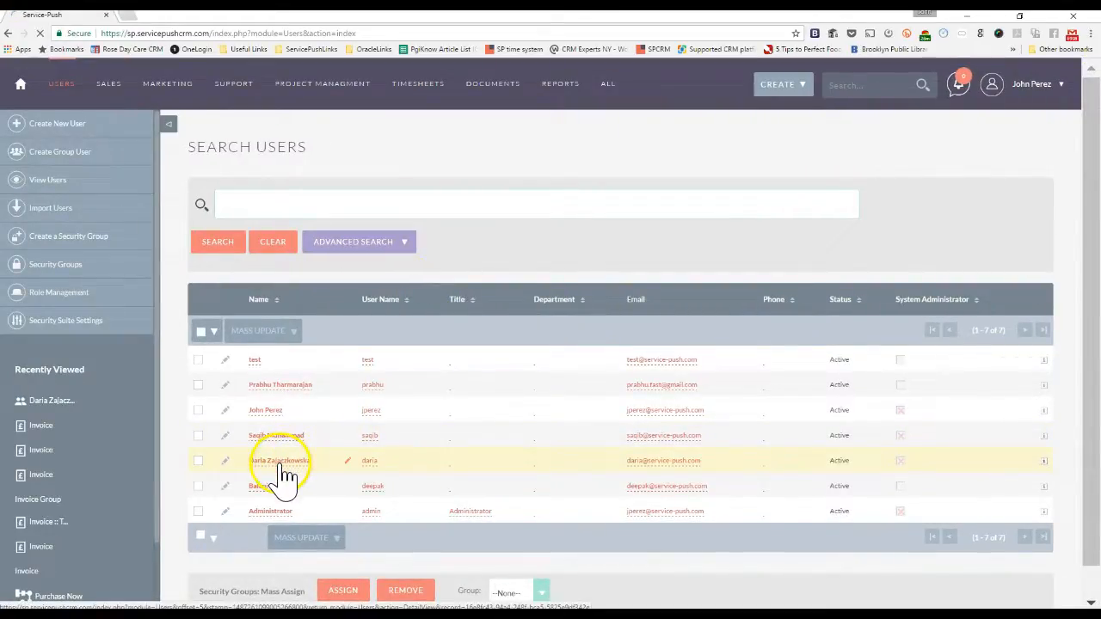
pyautogui.click(280, 465)
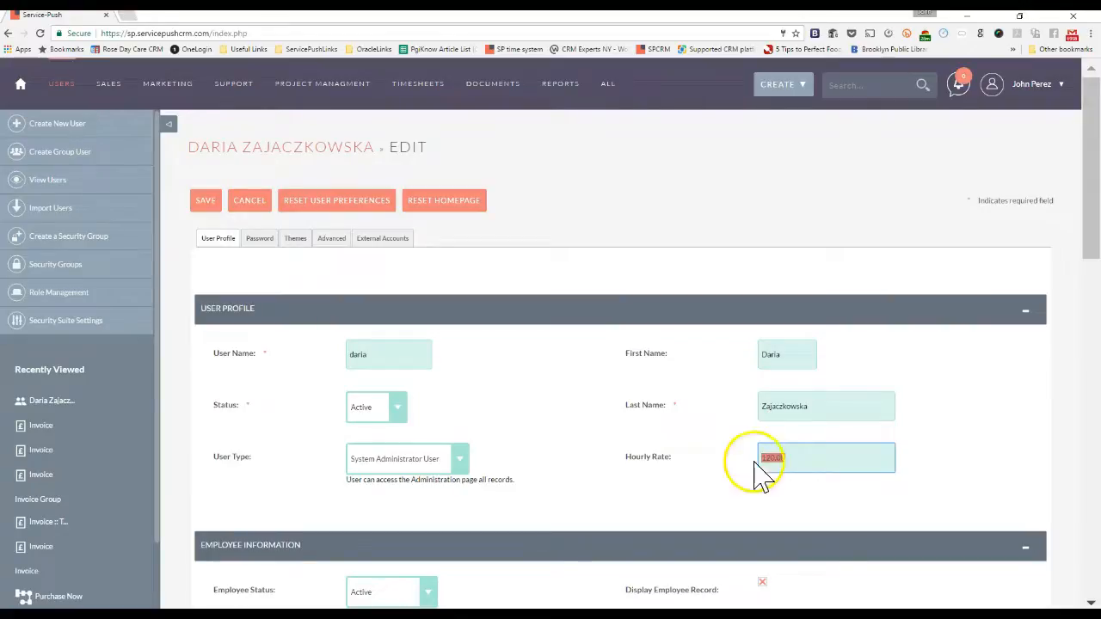
pyautogui.click(205, 201)
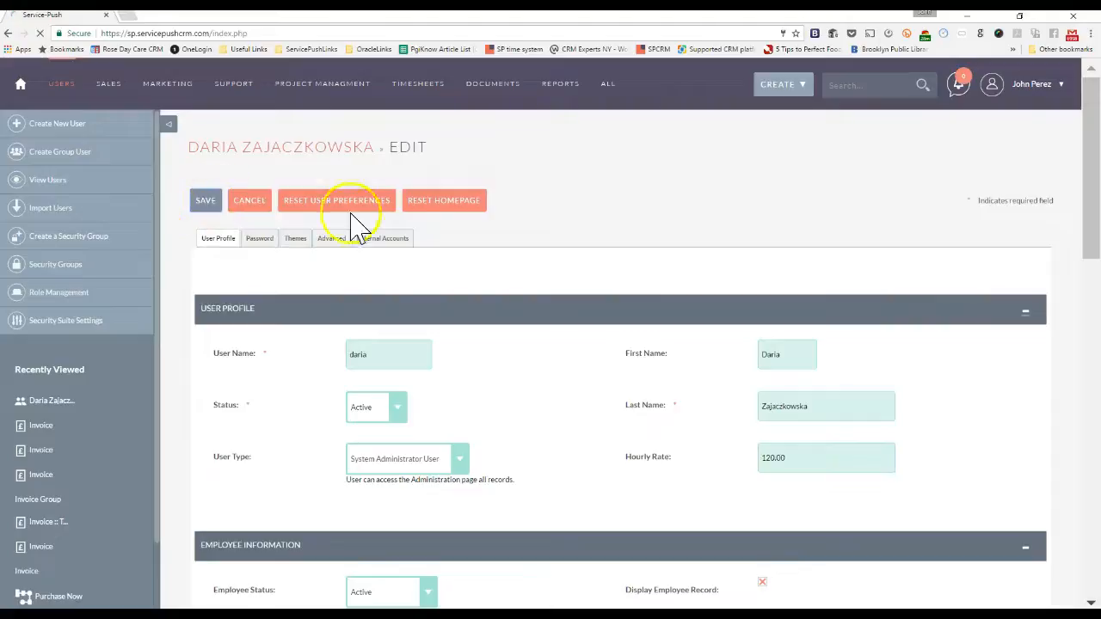
# In Timesheet Ninja Reporting, search for the selected employee's project time entries dated This Month.
pyautogui.moveTo(510, 102)
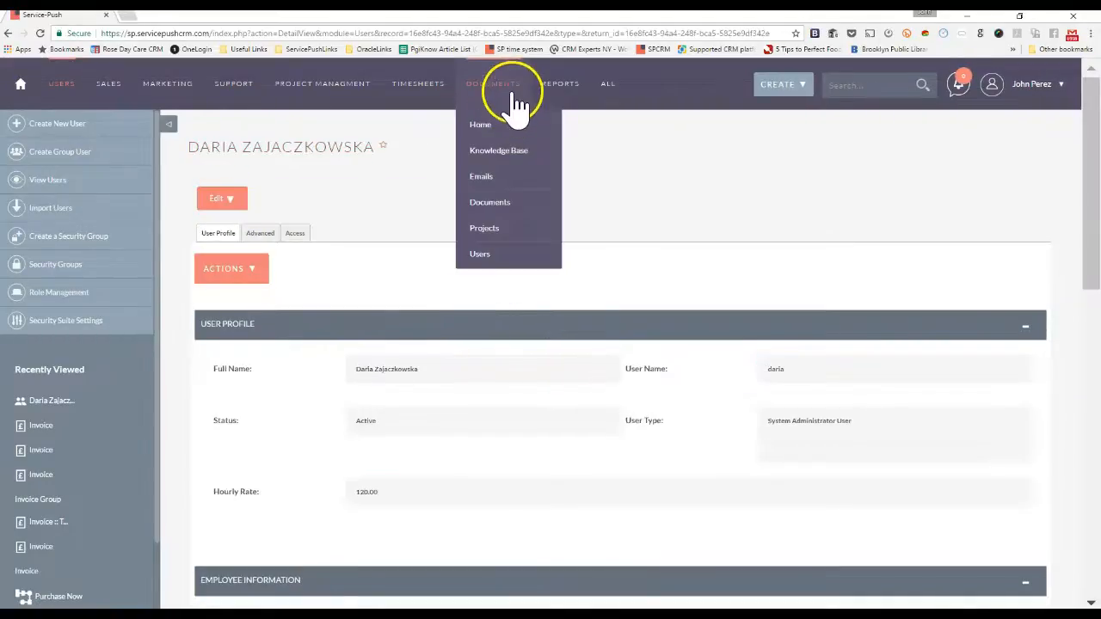
pyautogui.moveTo(443, 96)
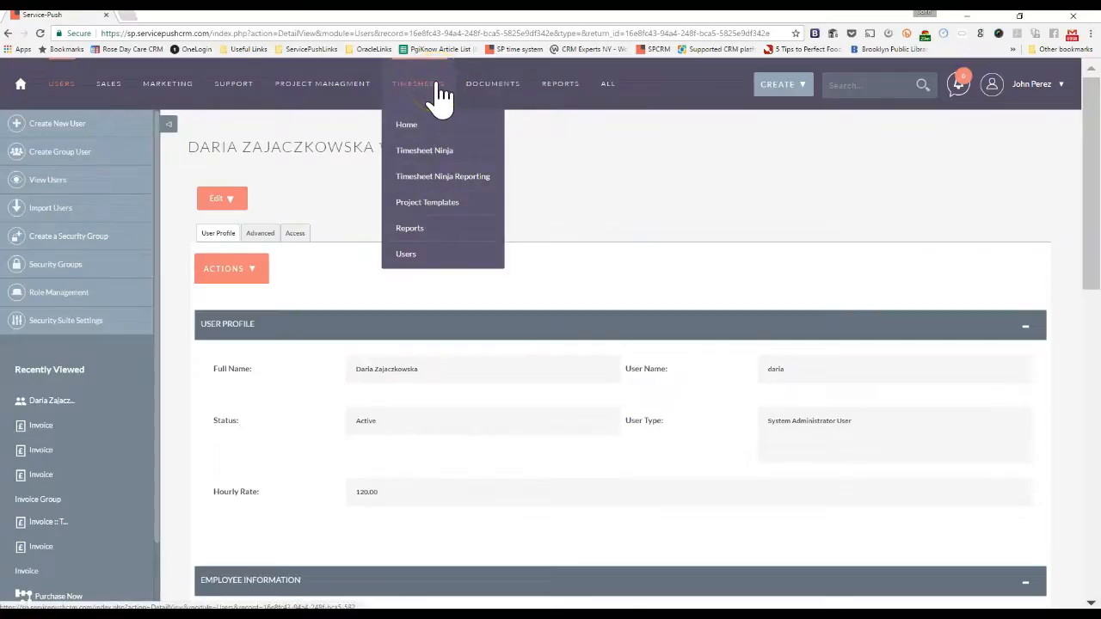
pyautogui.click(439, 178)
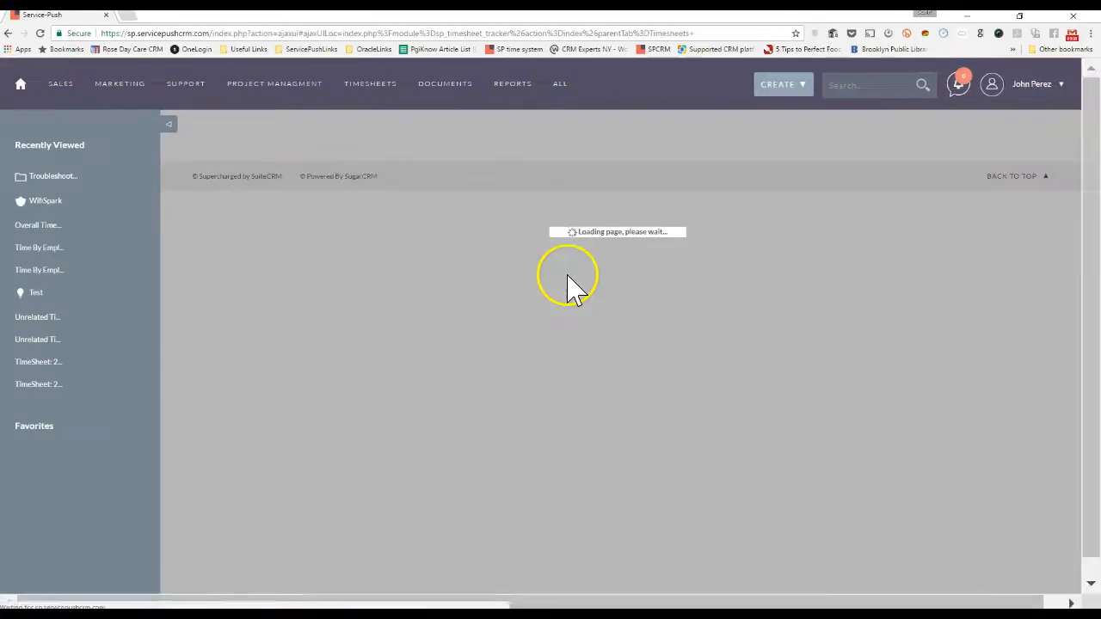
pyautogui.moveTo(353, 91)
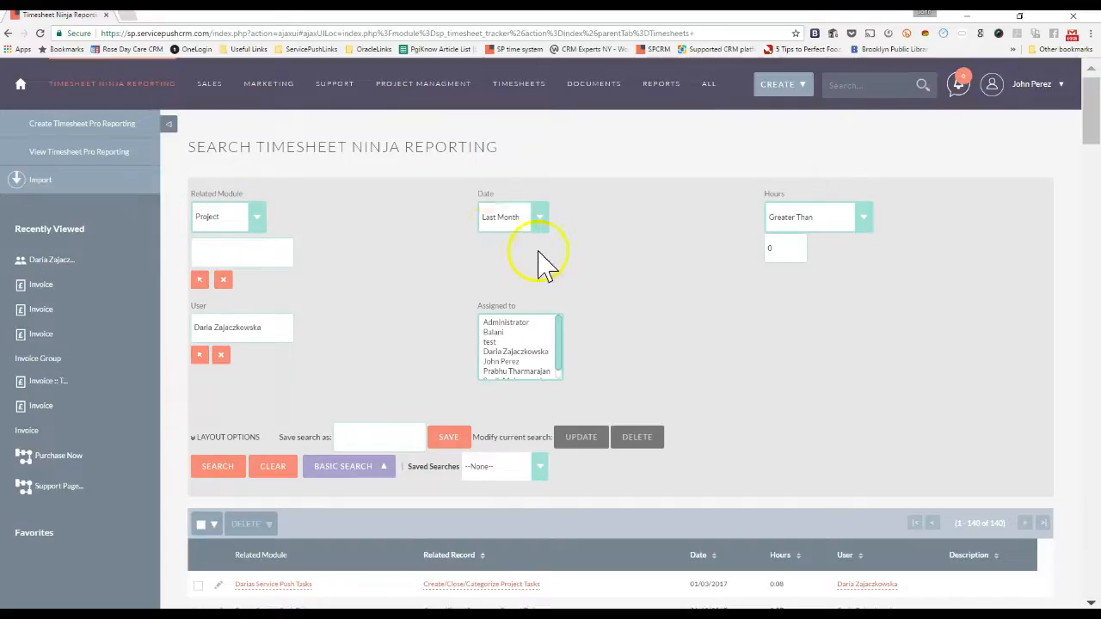
pyautogui.click(514, 220)
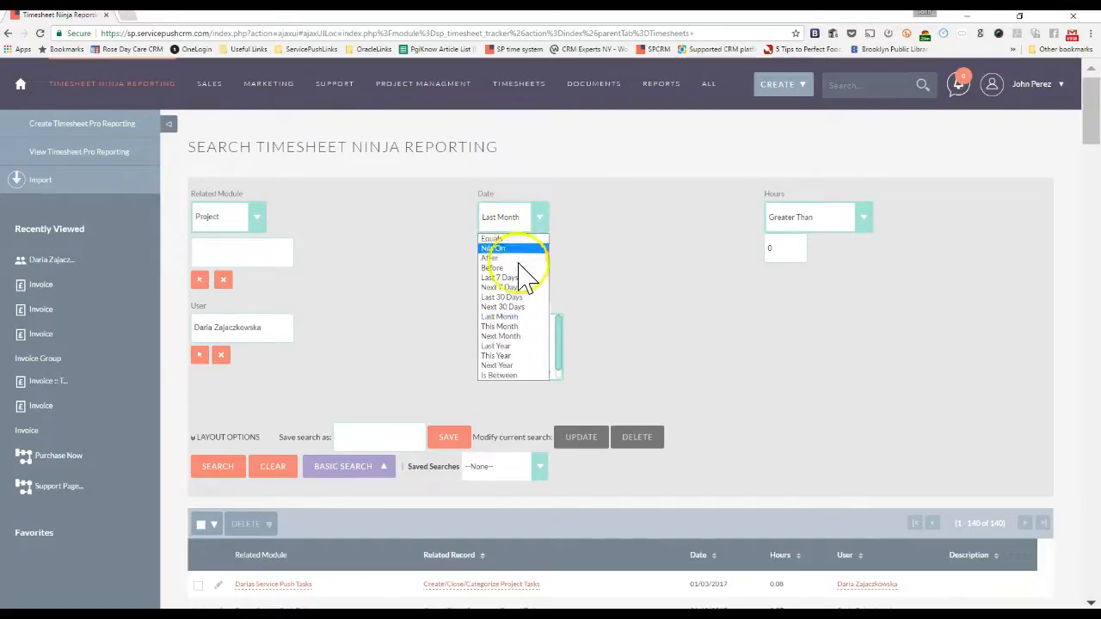
pyautogui.click(514, 326)
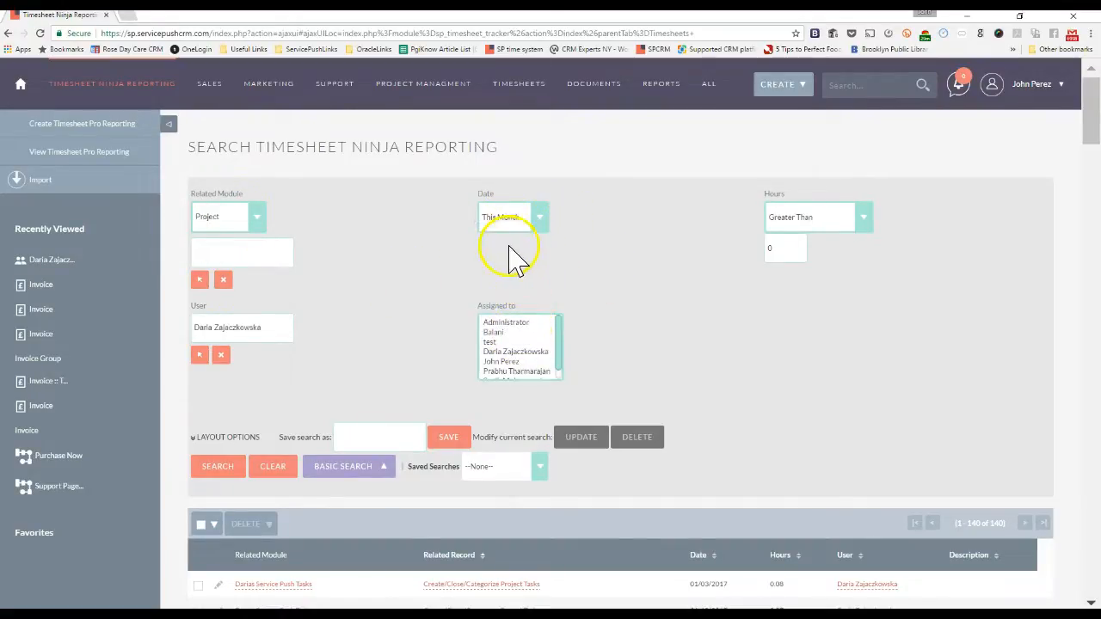
pyautogui.click(255, 327)
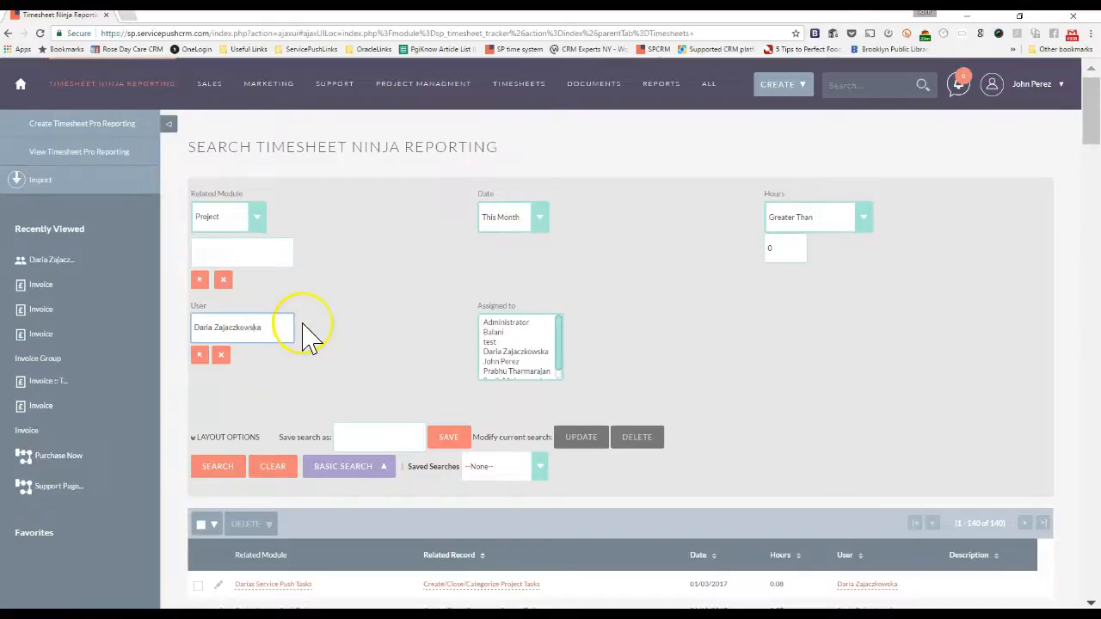
pyautogui.scroll(-2, 308, 335)
pyautogui.click(220, 303)
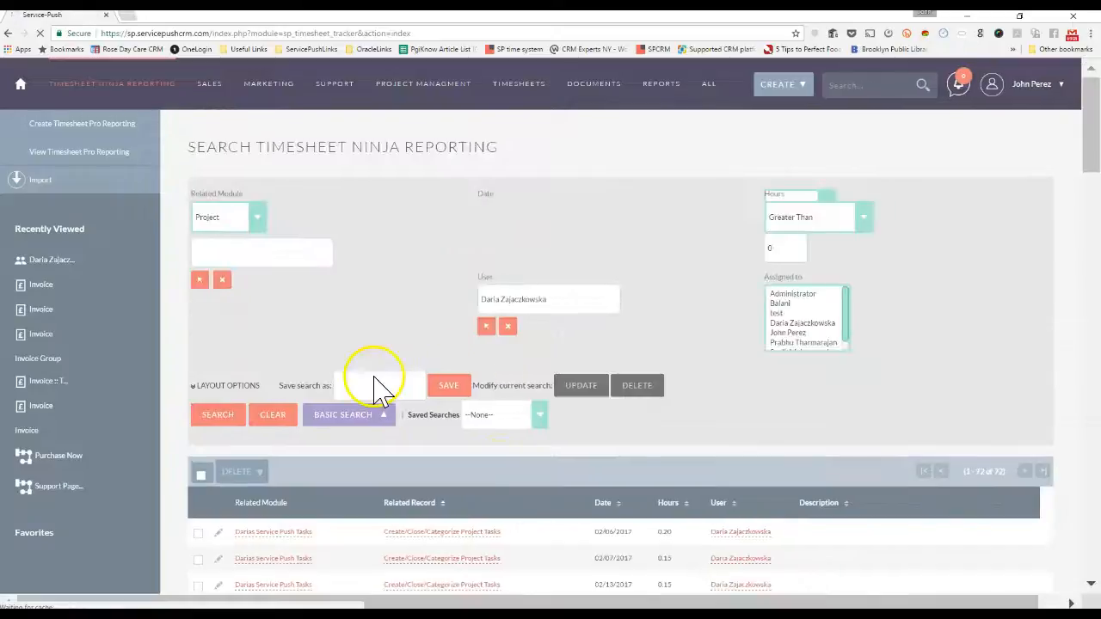
# Select all the found time entries and create an invoice from them titled "Invoice for Company ABC".
pyautogui.scroll(-4, 376, 379)
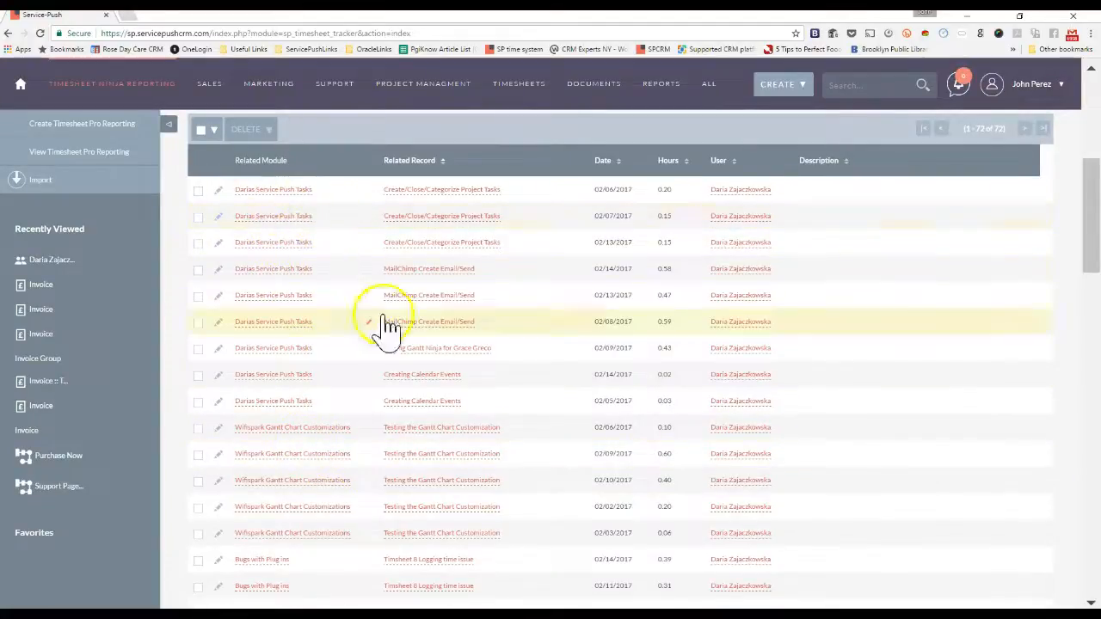
pyautogui.scroll(2, 490, 440)
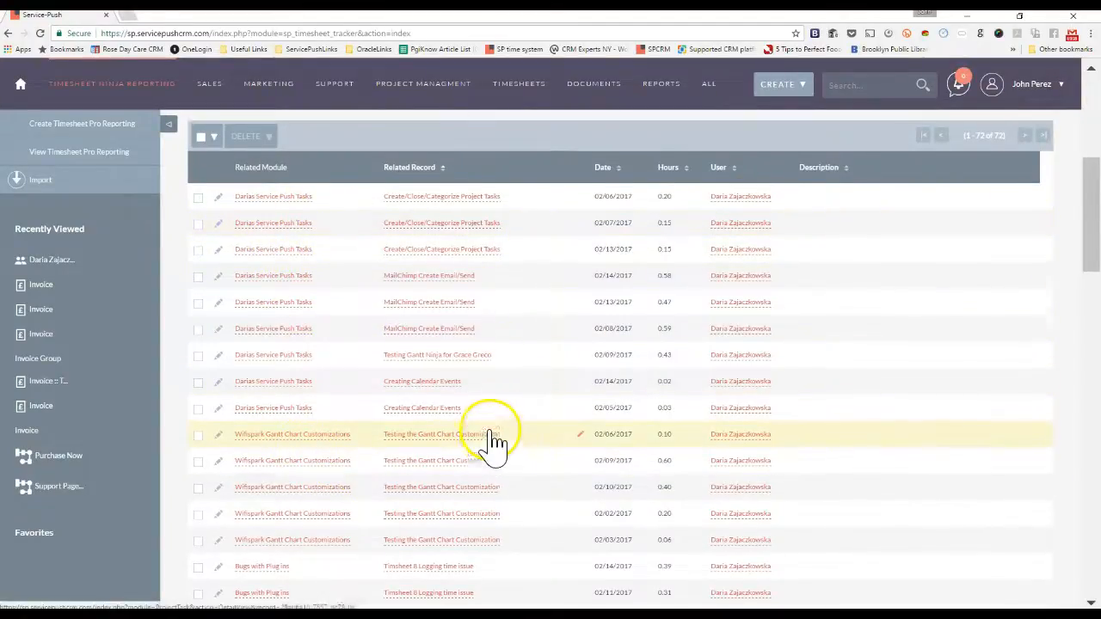
pyautogui.scroll(1, 293, 465)
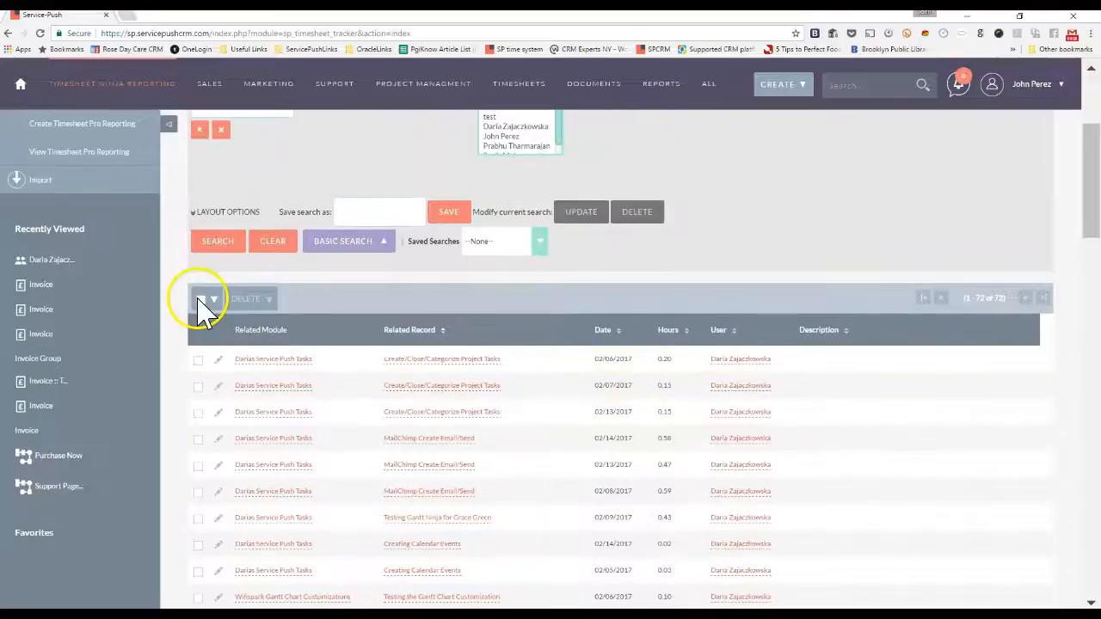
pyautogui.click(201, 300)
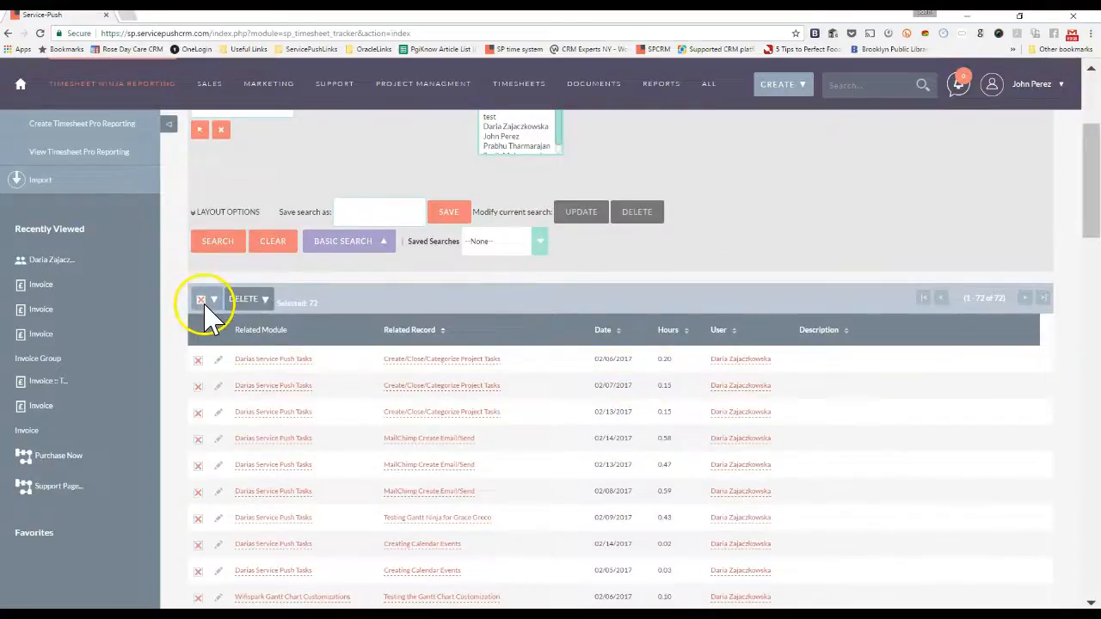
pyautogui.click(265, 301)
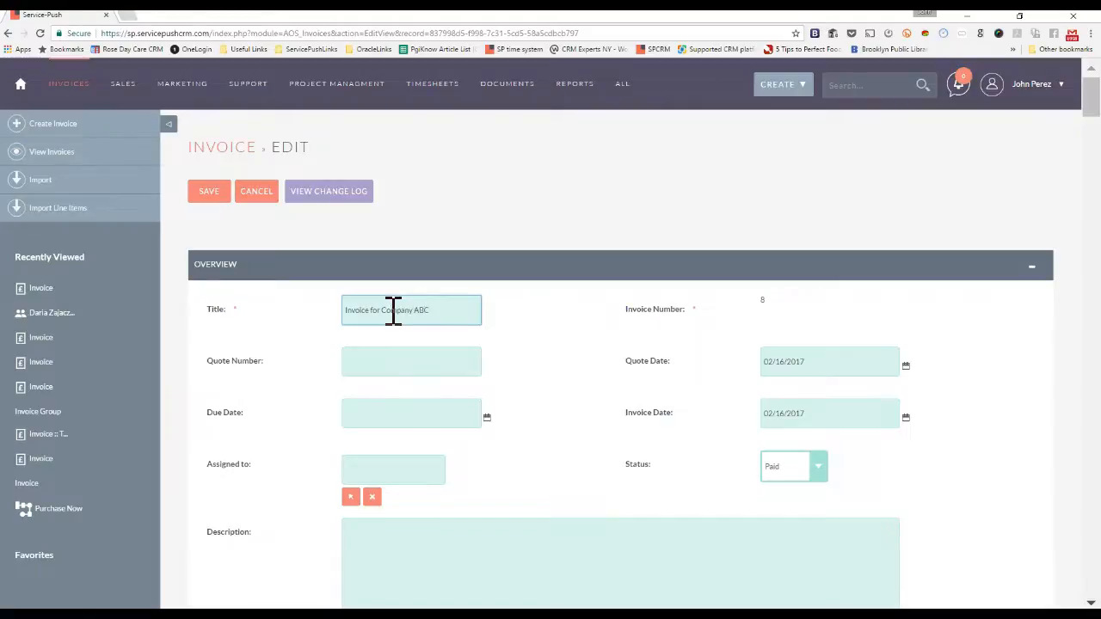
# Set the invoice's due date to 02/16/2017.
pyautogui.click(417, 353)
pyautogui.scroll(-2, 450, 393)
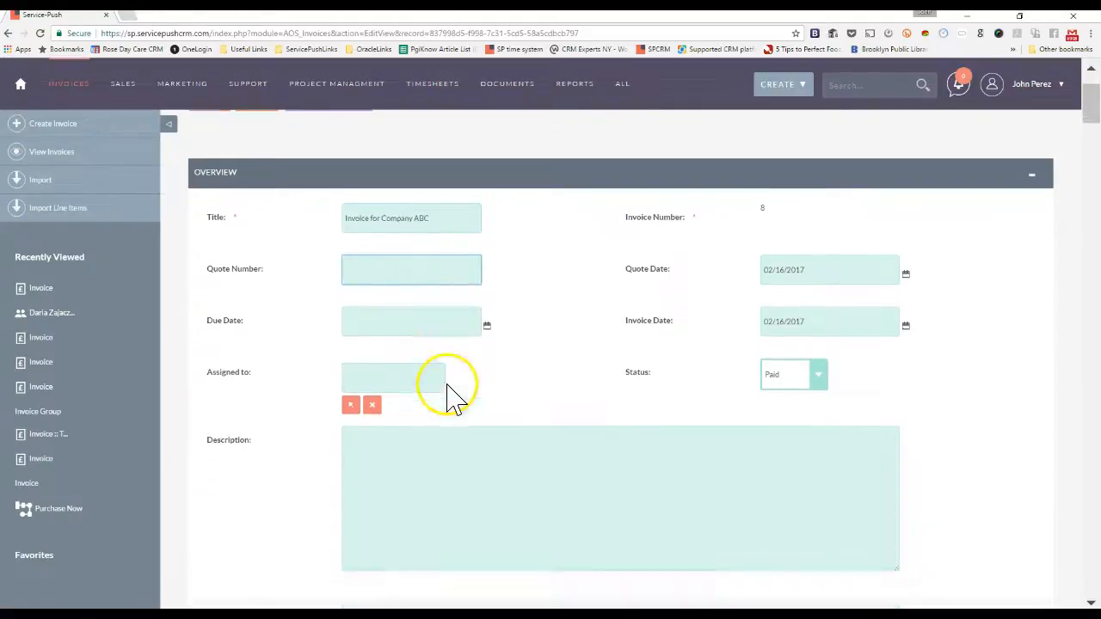
pyautogui.click(487, 250)
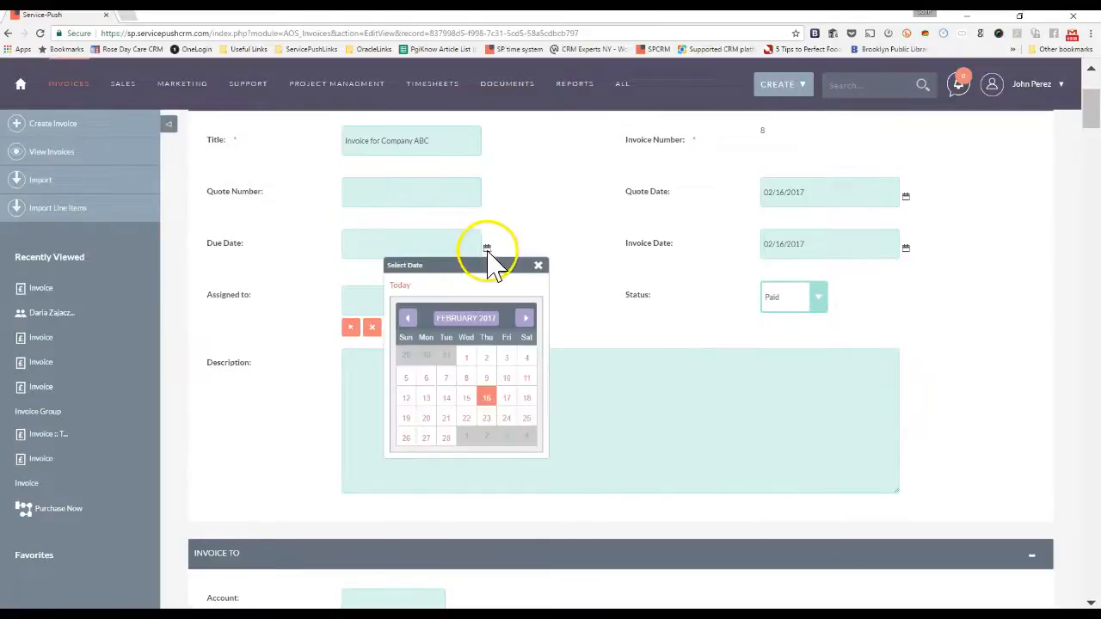
pyautogui.click(489, 397)
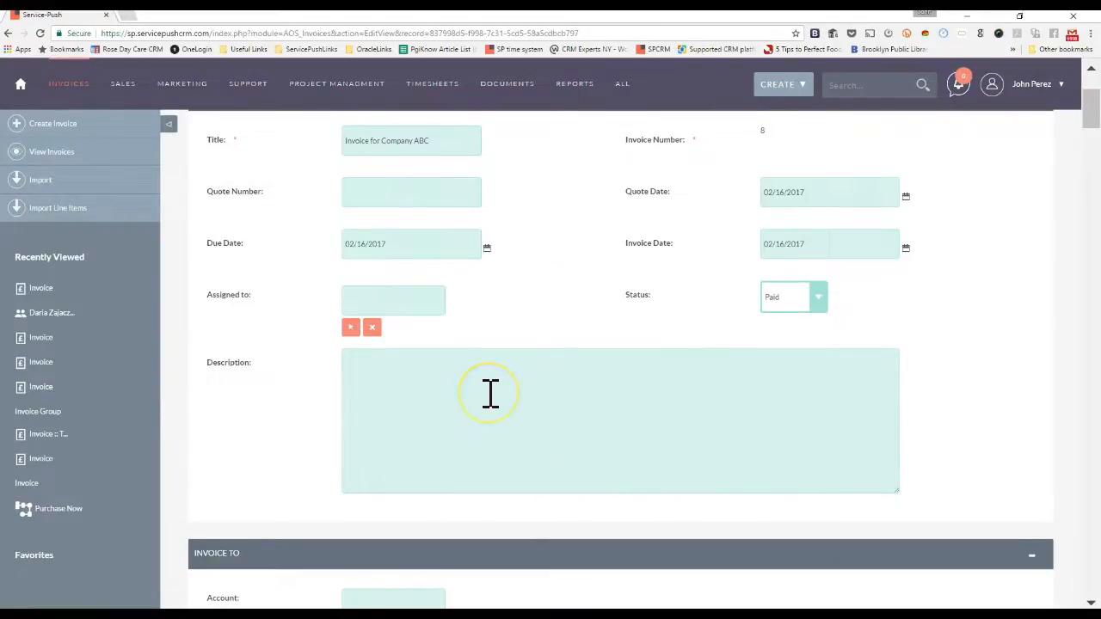
# Review the Time Sheet Billing line items and their group totals, and save the invoice.
pyautogui.scroll(-4, 490, 393)
pyautogui.scroll(-10, 491, 393)
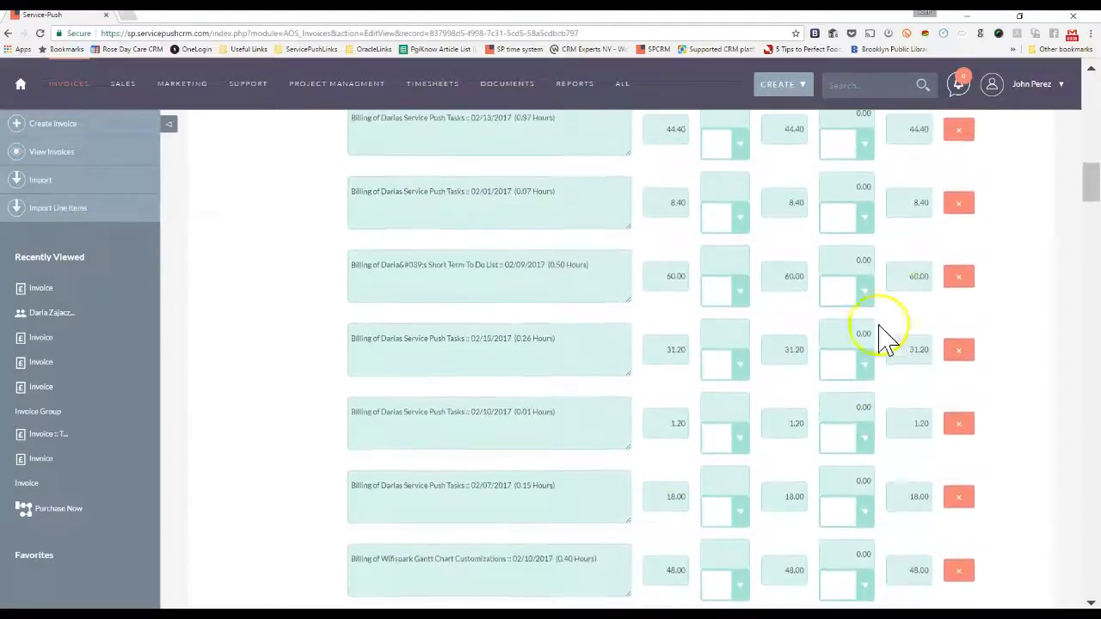
pyautogui.click(1091, 189)
pyautogui.moveTo(1089, 187); pyautogui.dragTo(1089, 181)
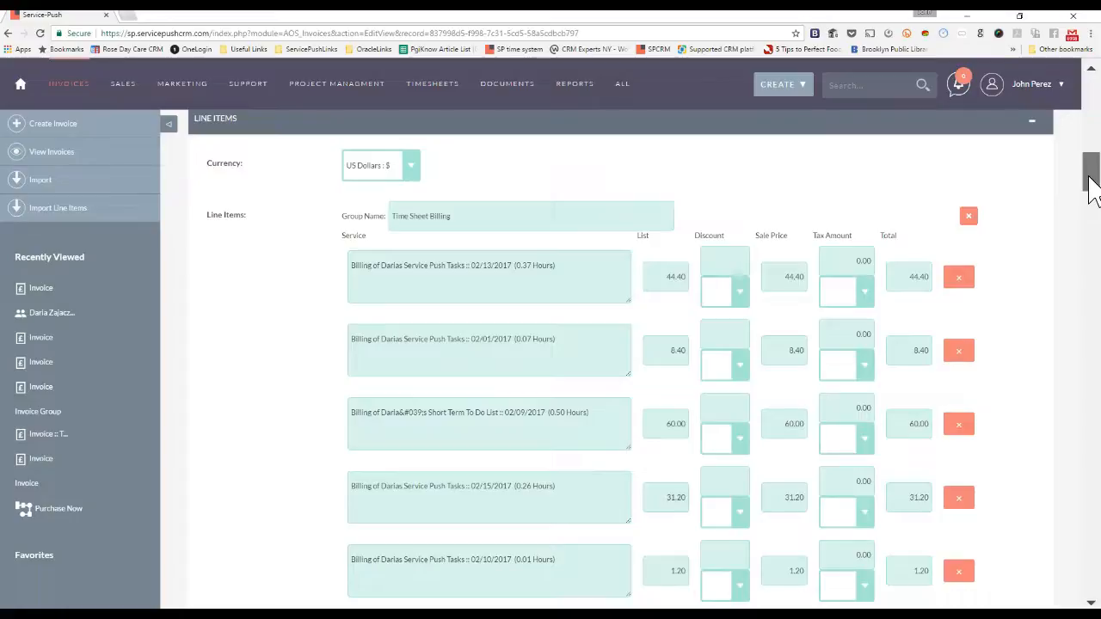
pyautogui.click(478, 218)
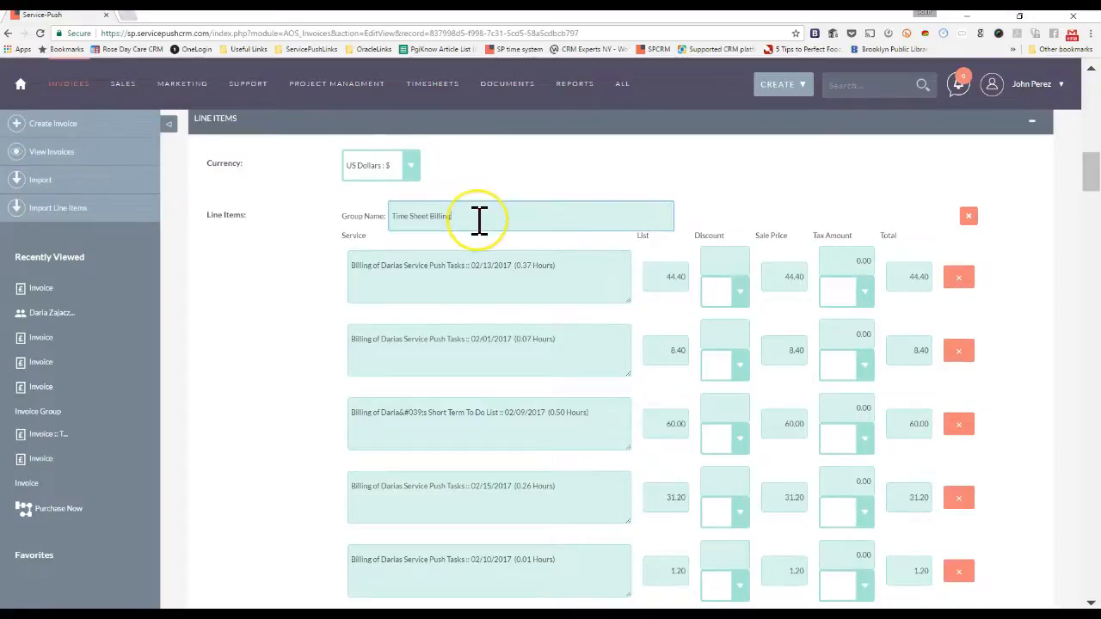
pyautogui.click(576, 272)
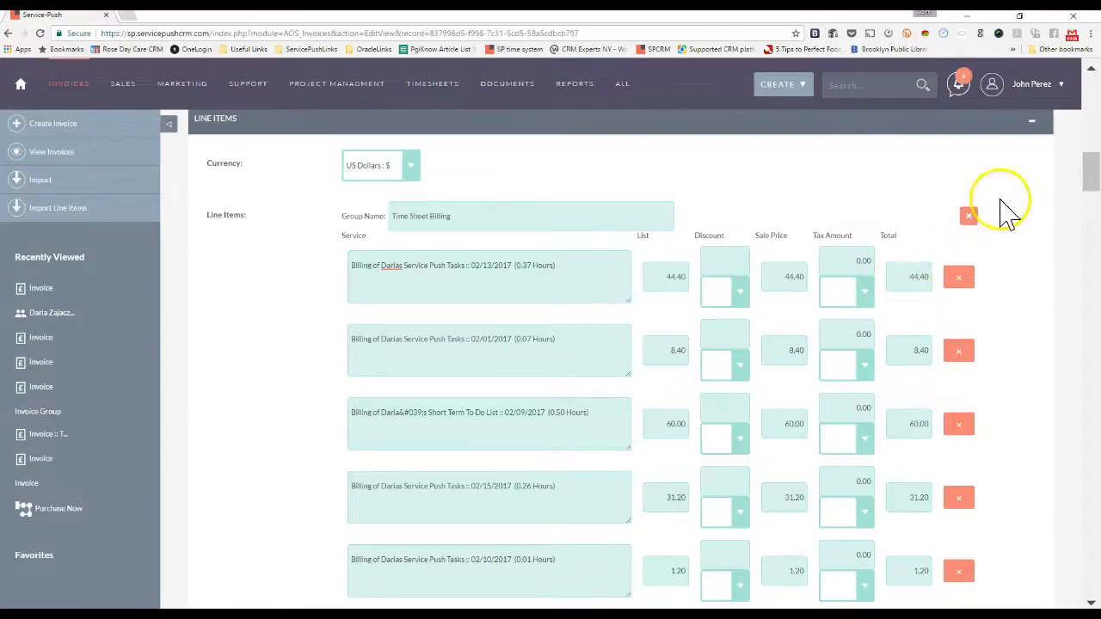
pyautogui.moveTo(1089, 164); pyautogui.dragTo(1095, 542)
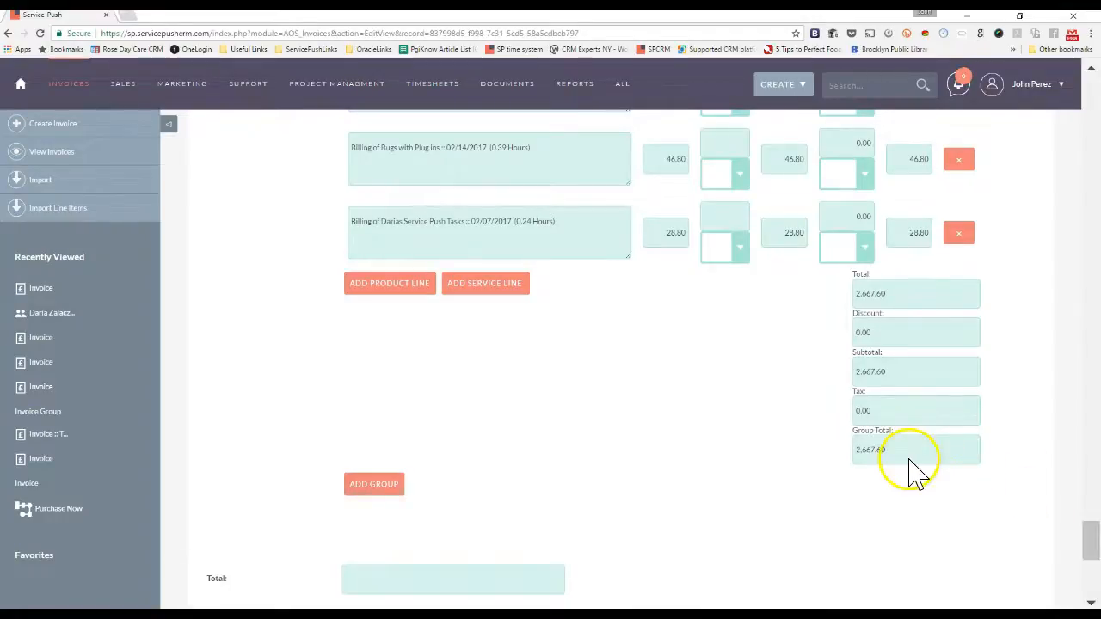
pyautogui.moveTo(1092, 551); pyautogui.dragTo(1079, 91)
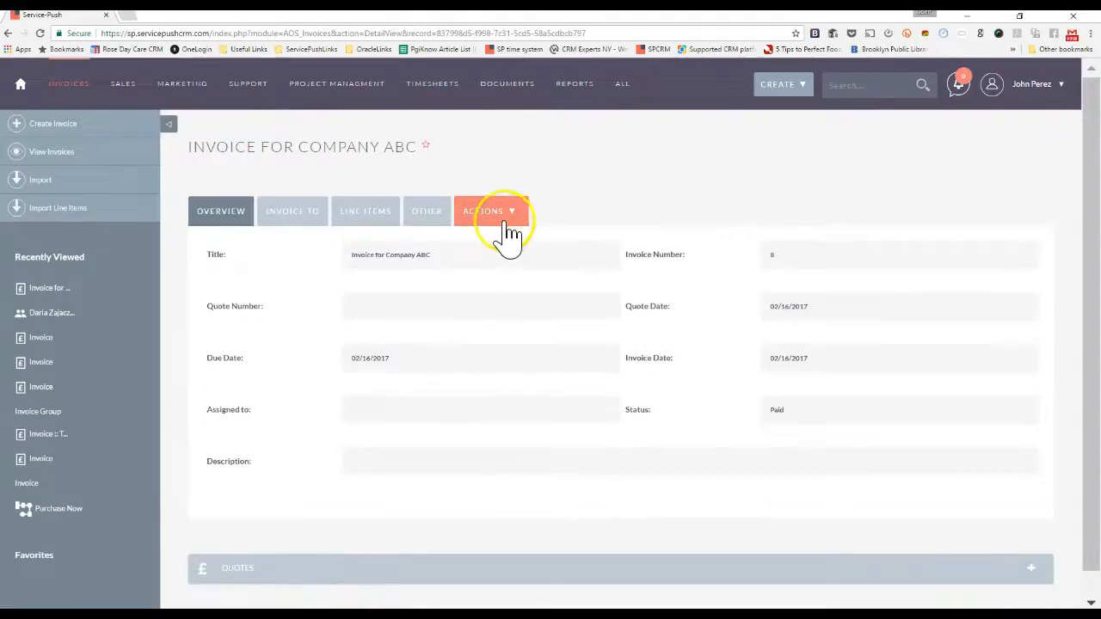
# Print the invoice as a PDF using the Invoice template.
pyautogui.click(514, 222)
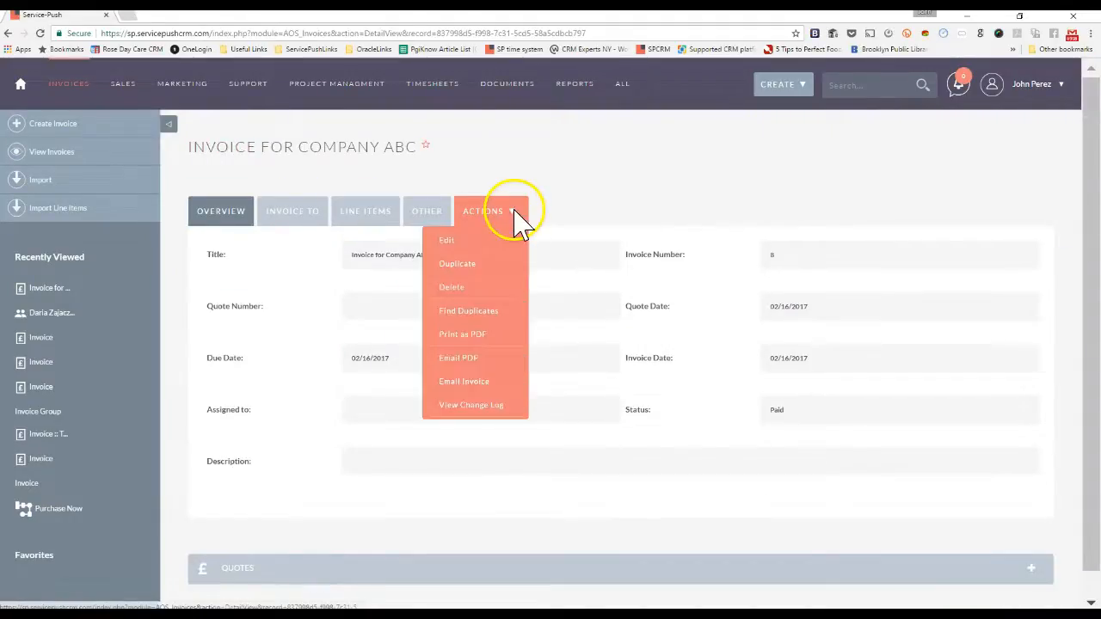
pyautogui.click(470, 340)
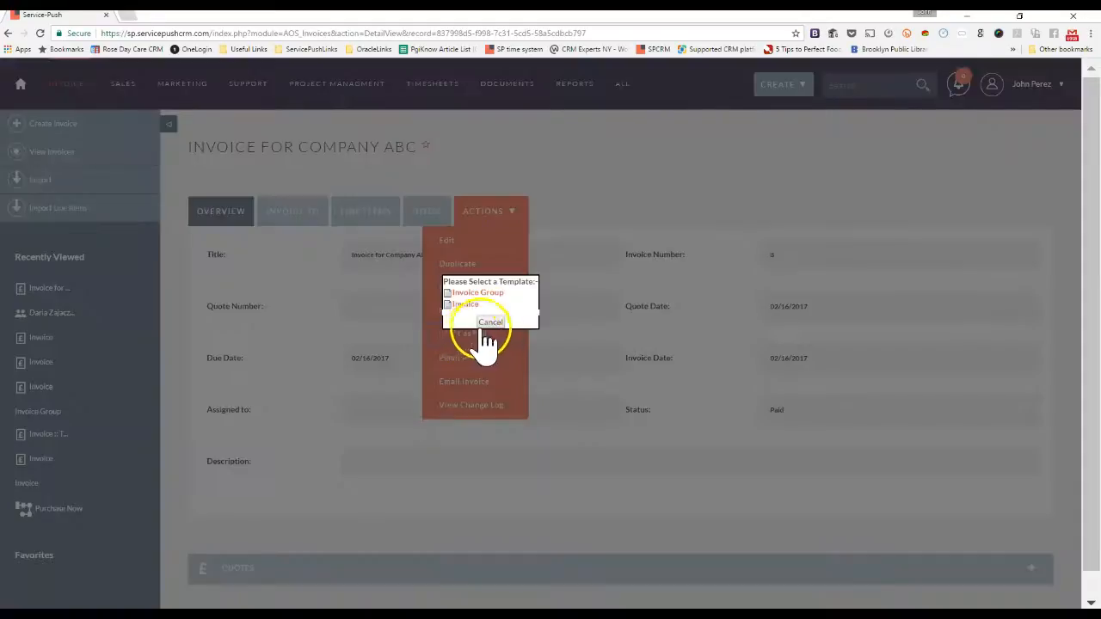
pyautogui.click(483, 303)
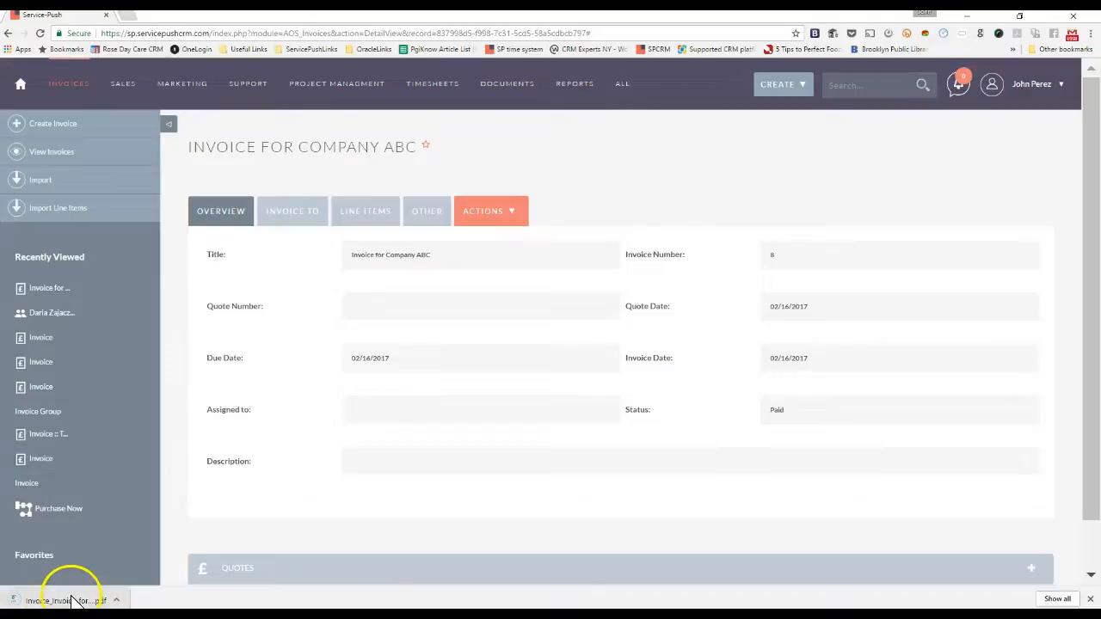
# Open the downloaded invoice PDF and examine its billing lines and the group totals on the last page.
pyautogui.click(73, 598)
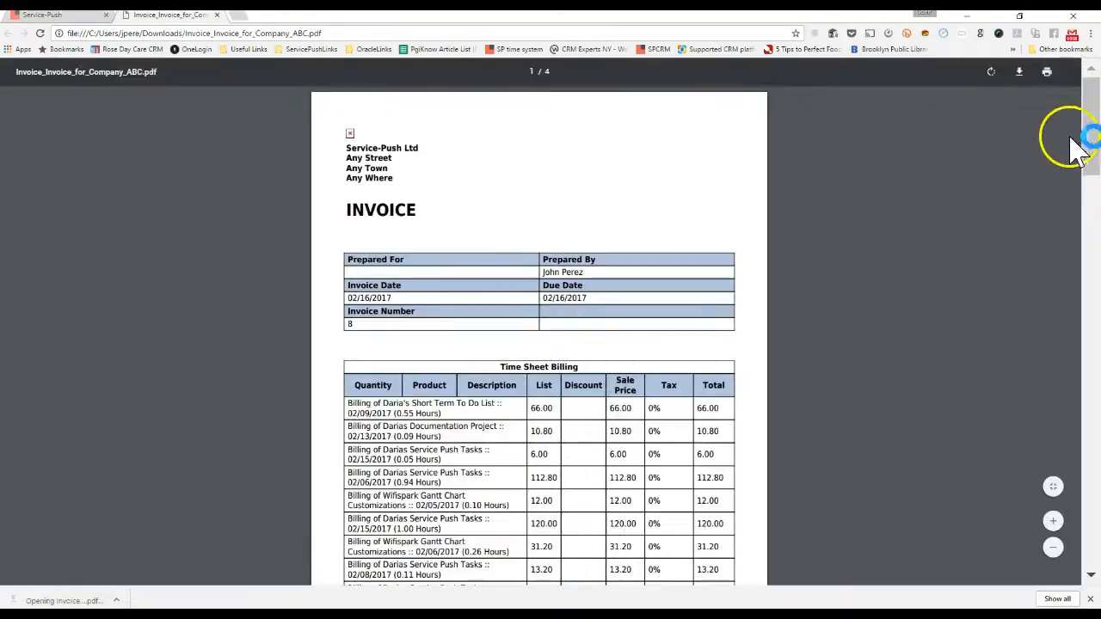
pyautogui.moveTo(1086, 125); pyautogui.dragTo(1096, 190)
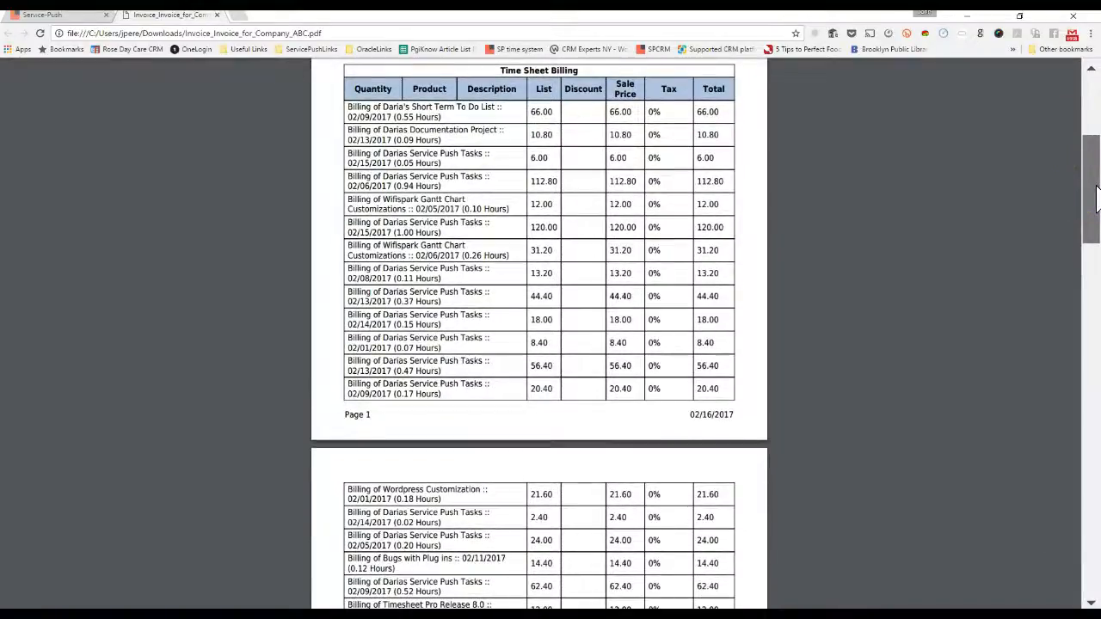
pyautogui.scroll(-2, 1095, 198)
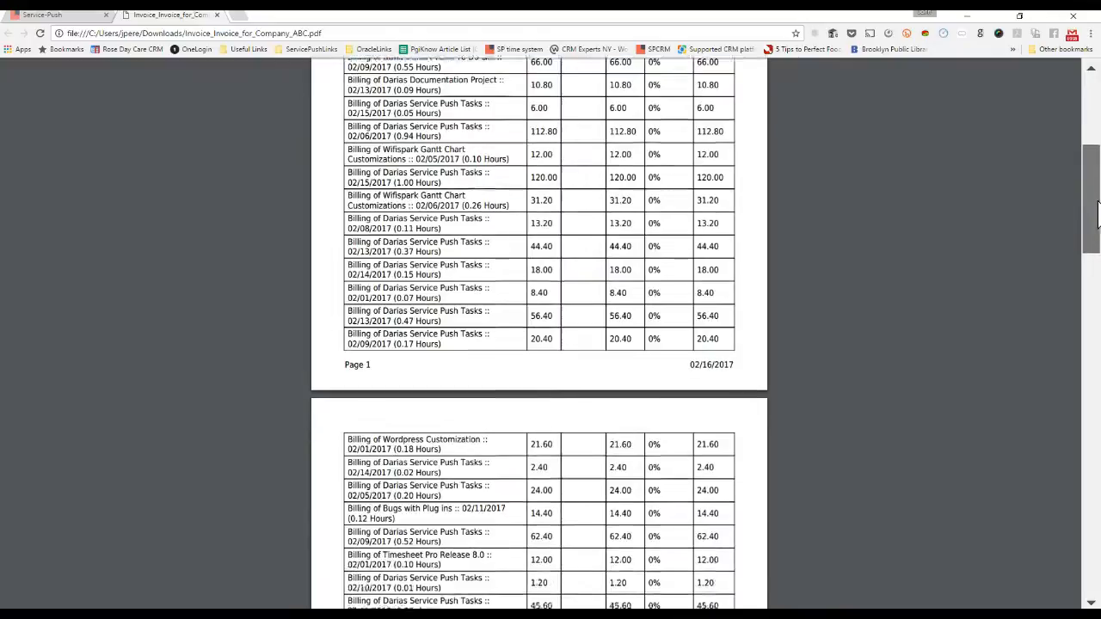
pyautogui.moveTo(1089, 207); pyautogui.dragTo(1090, 533)
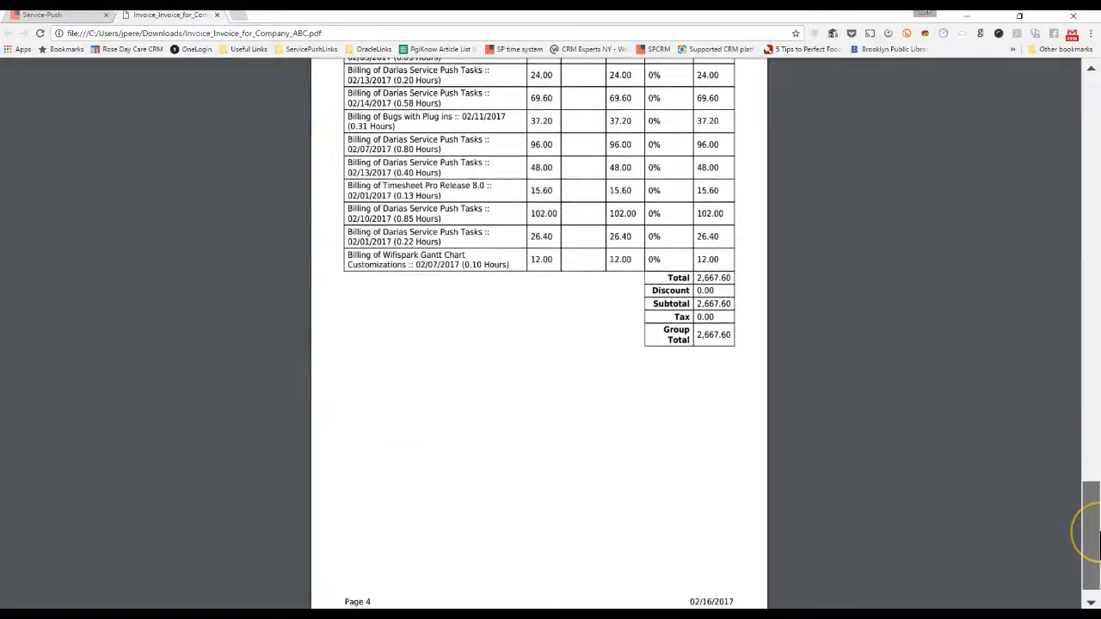